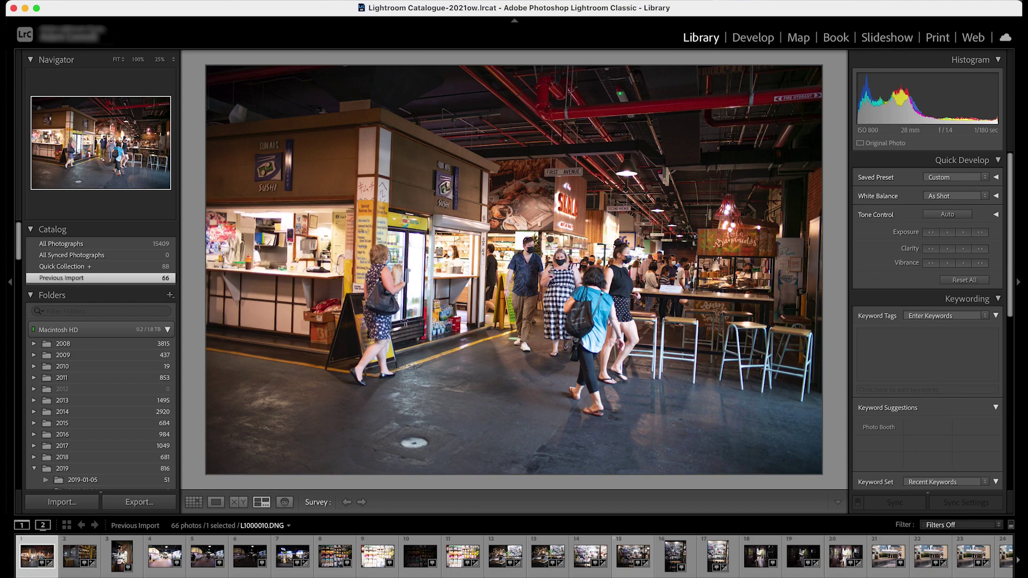
Step: Give the vertical Salads photo L1000012.DNG Highlights −95 and Shadows +88, then return to Library
left_click(123, 556)
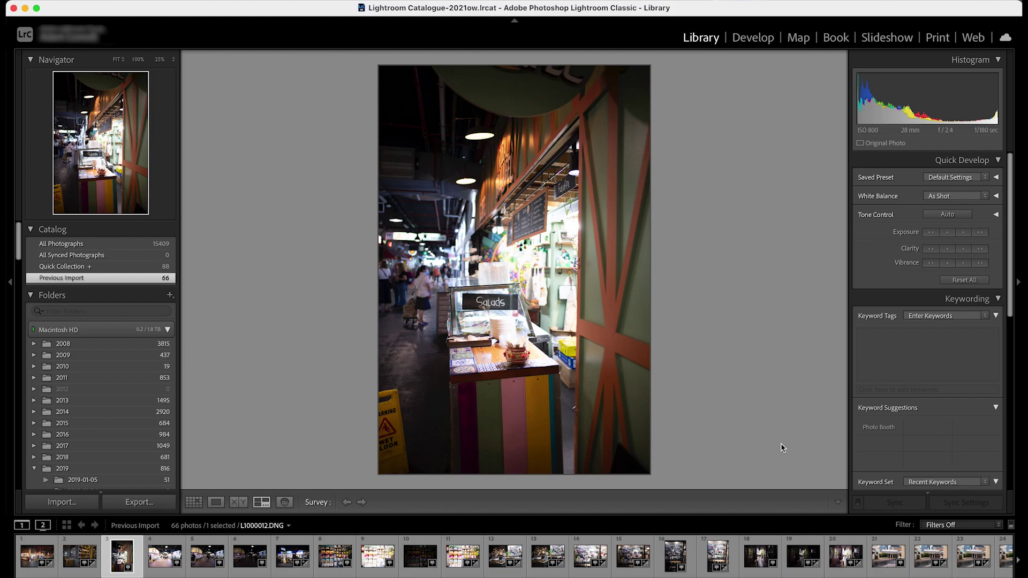
left_click(736, 36)
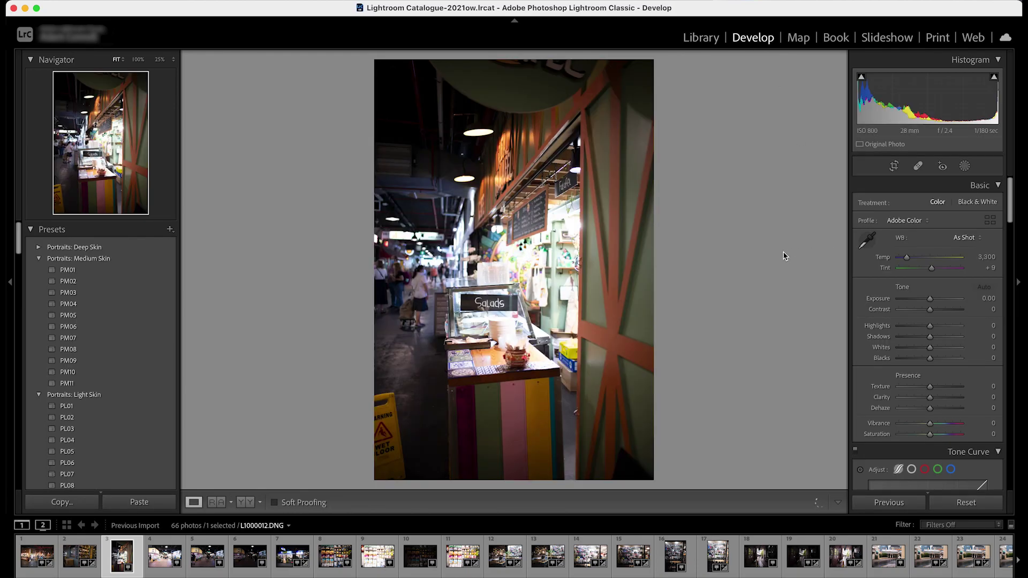
left_click_drag(930, 326, 903, 331)
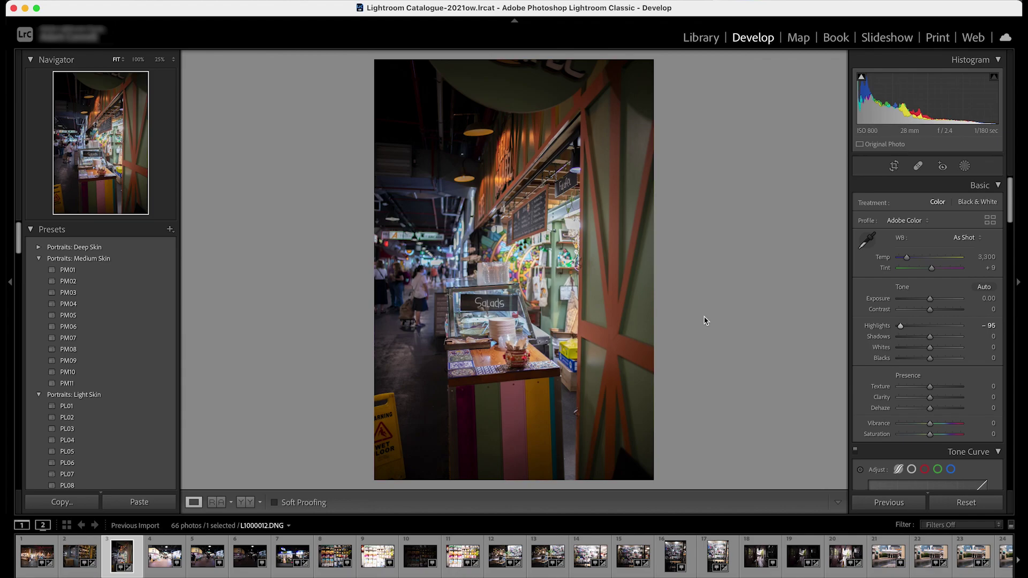
left_click_drag(932, 337, 947, 315)
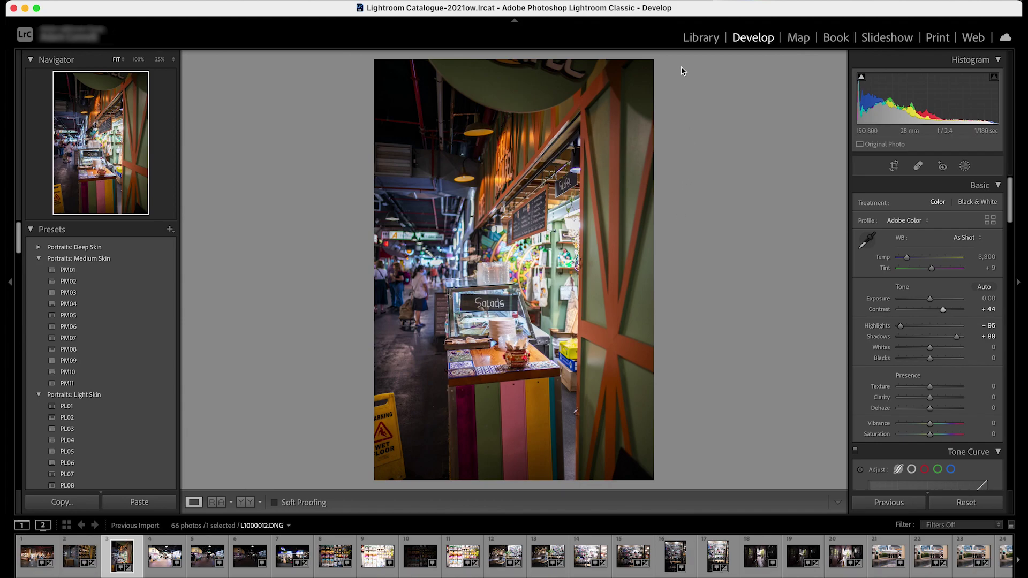
left_click(692, 36)
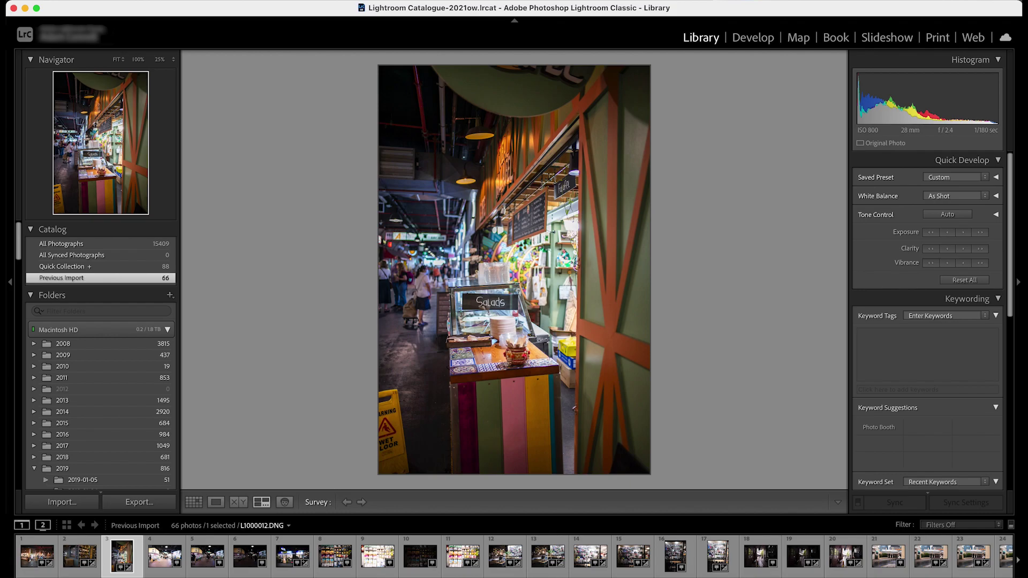
Step: Survey battery-shelf shot L1000017.DNG alongside its bright and dark versions, stepping through each
left_click(335, 557)
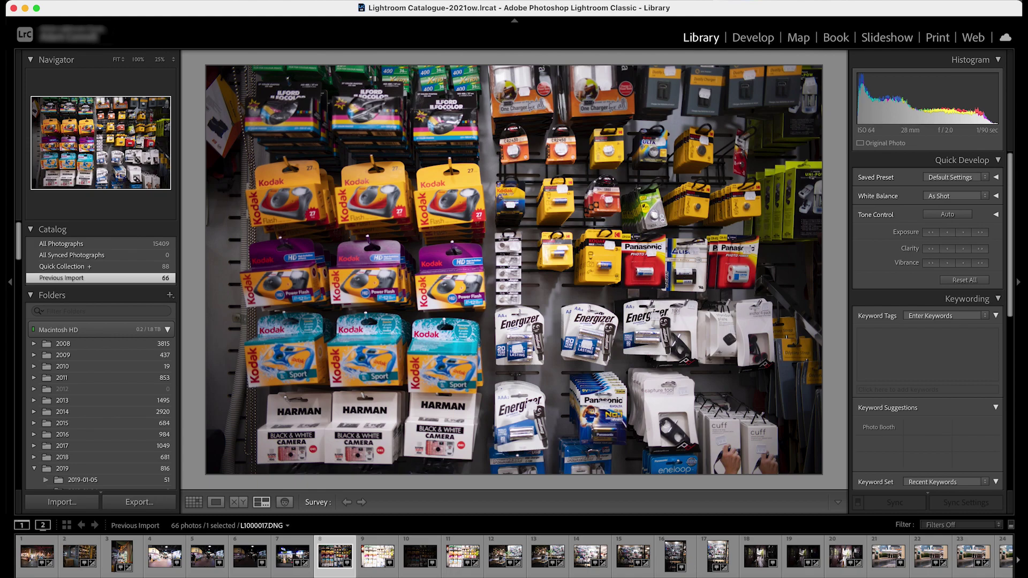
left_click(463, 557, "super")
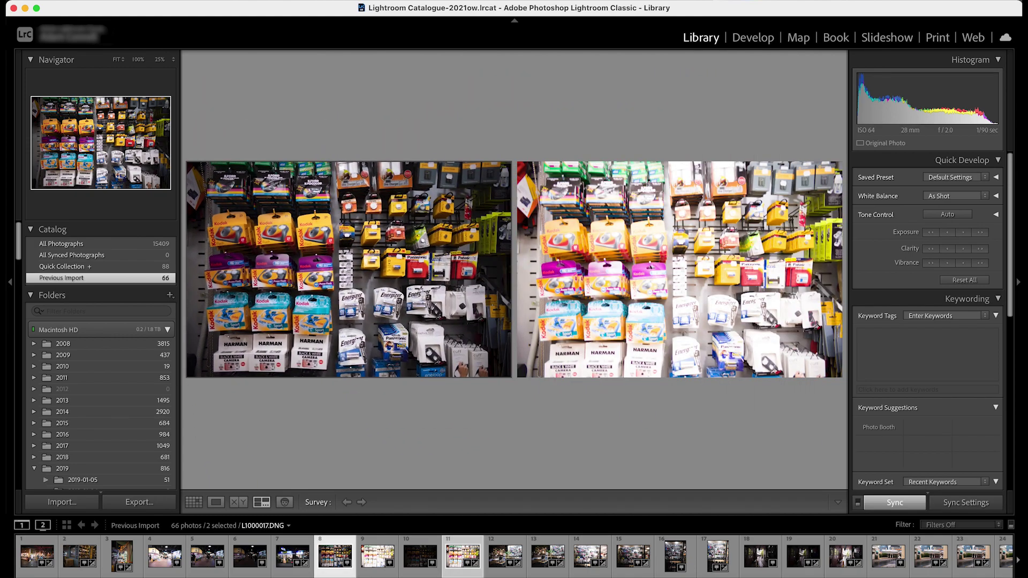
left_click(421, 557, "super")
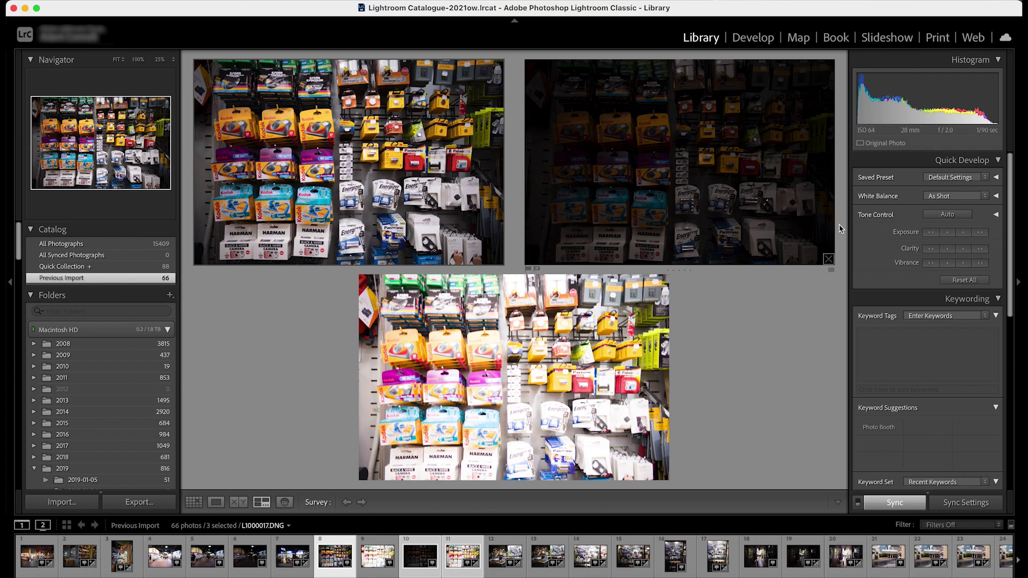
key("Right")
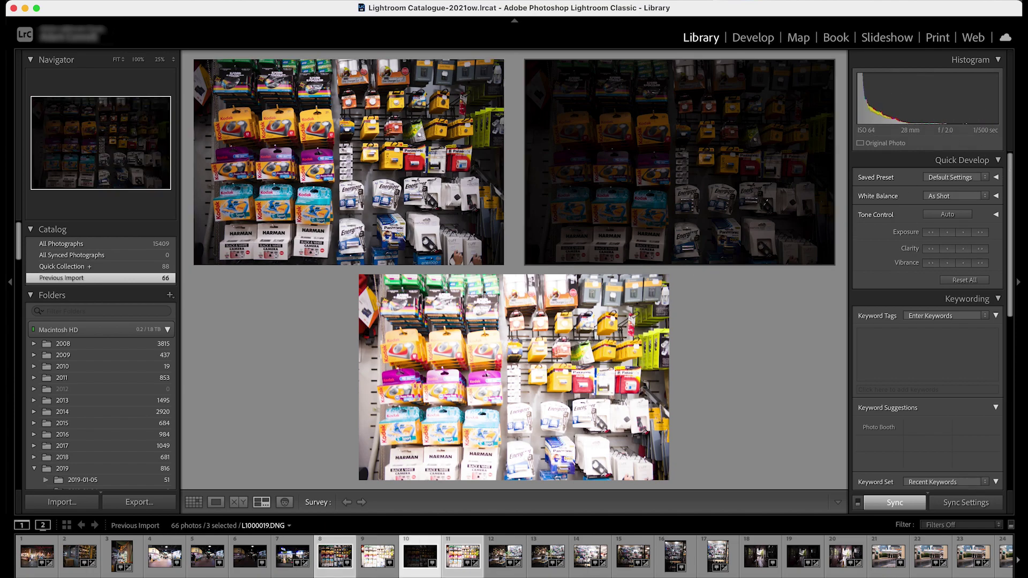
key("Right")
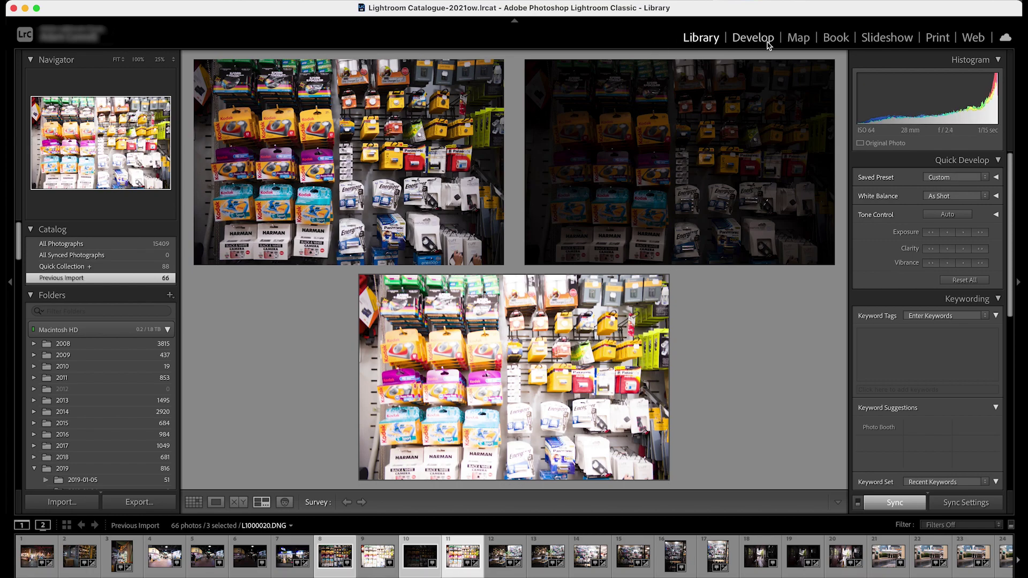
Step: Set the bright battery-shelf shot to −2.10 exposure and dark L1000019 to +4.00, then open L1000013
left_click(754, 38)
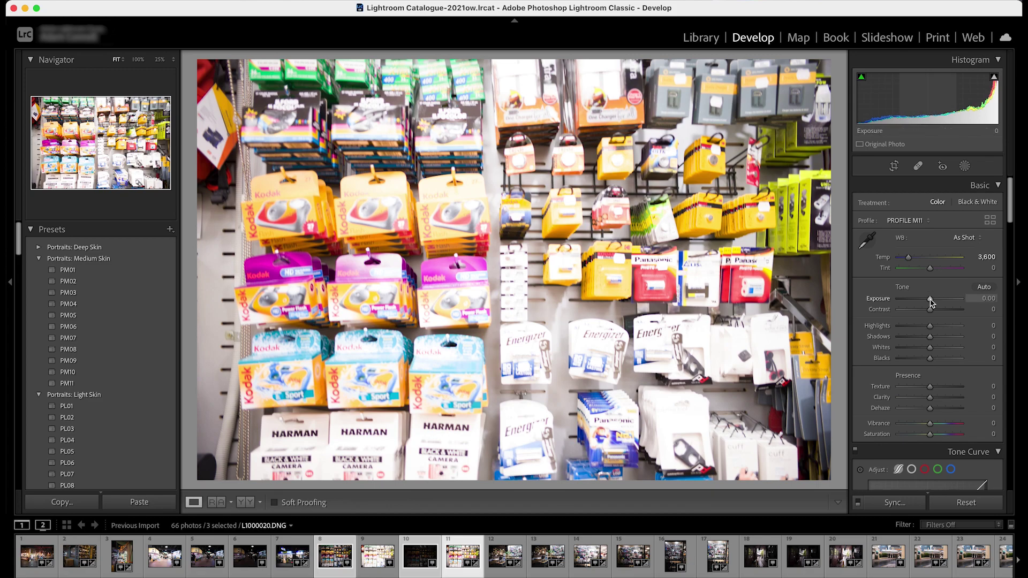
left_click_drag(931, 302, 918, 303)
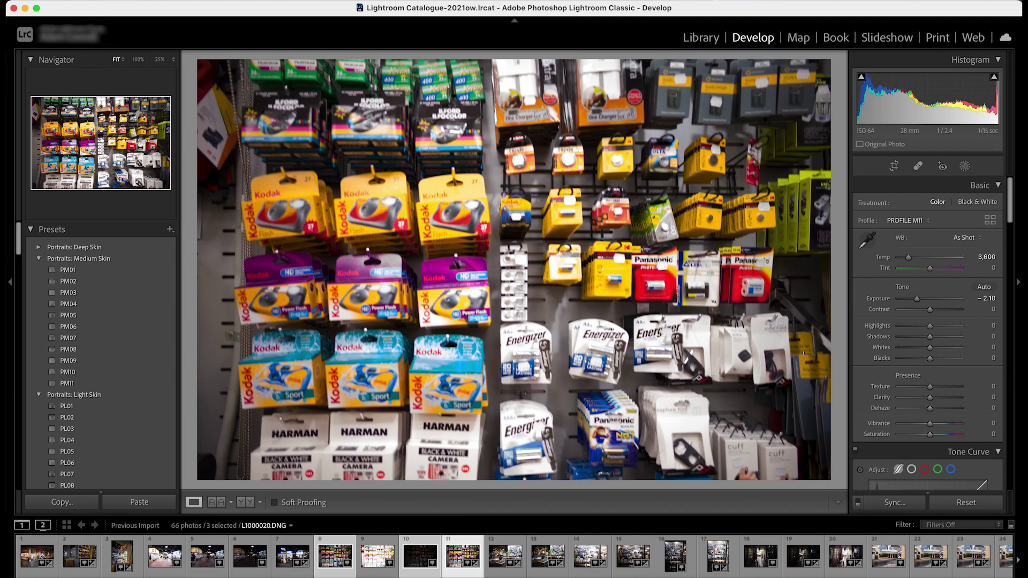
key("Left")
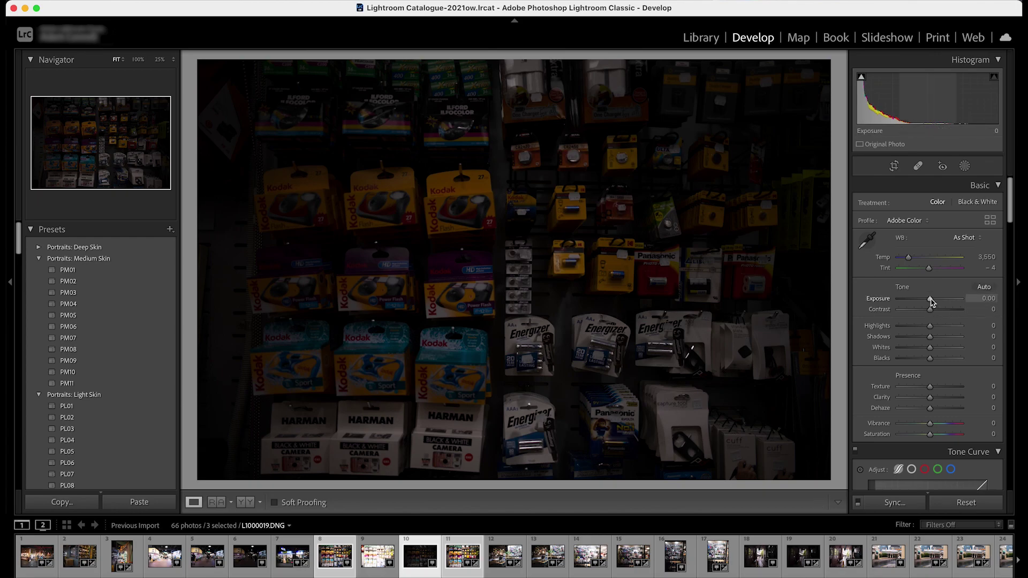
left_click_drag(930, 302, 956, 302)
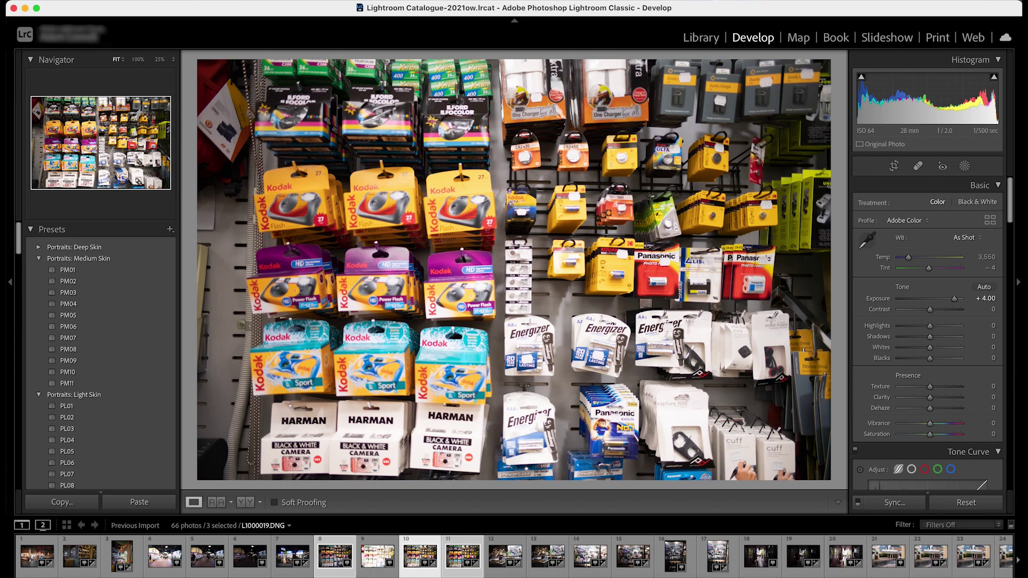
left_click(164, 557)
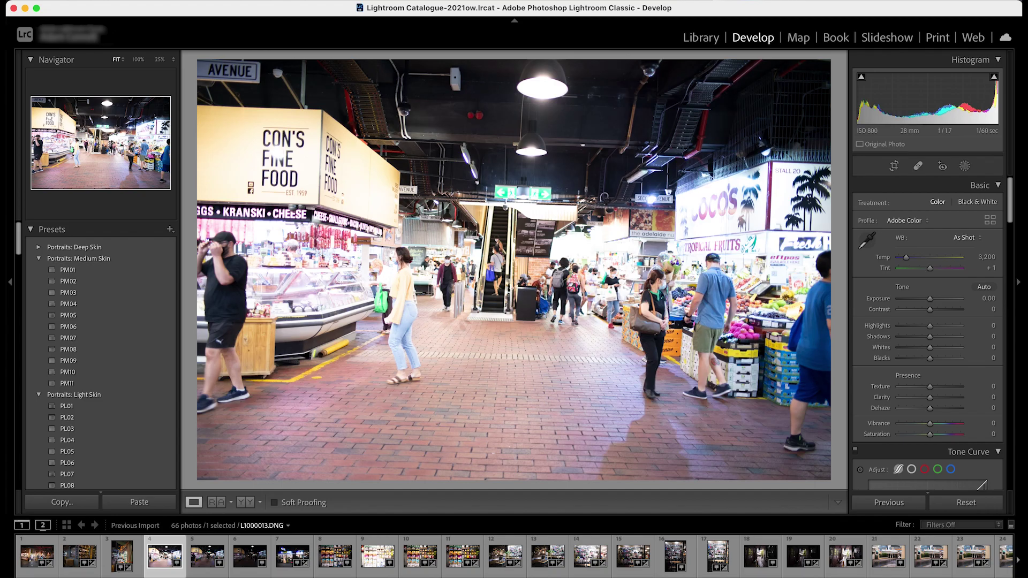
Step: Inspect market photo L1000013 at 100%, then do the same for dark shot L1000015.DNG
left_click(536, 236)
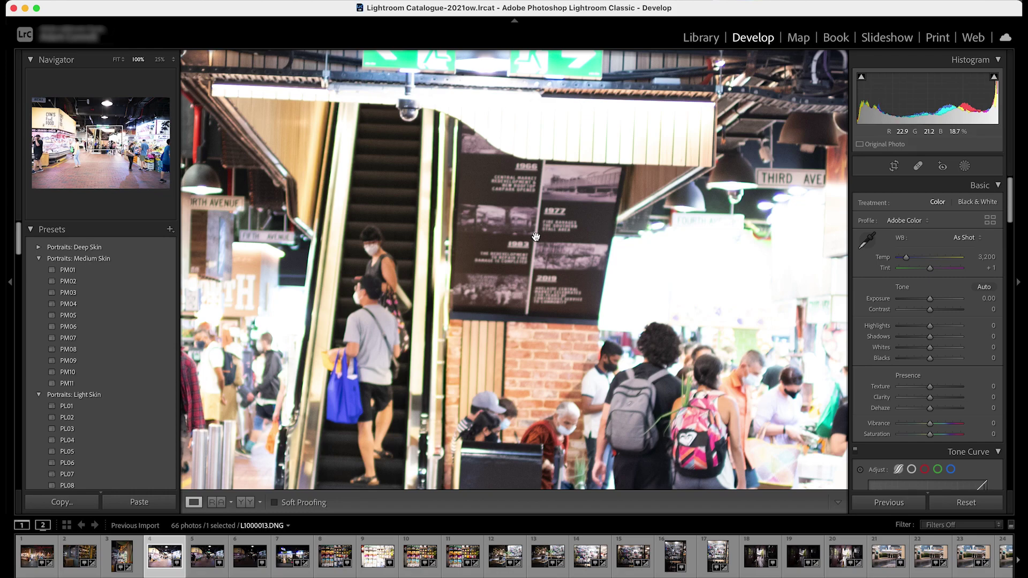
left_click(536, 236)
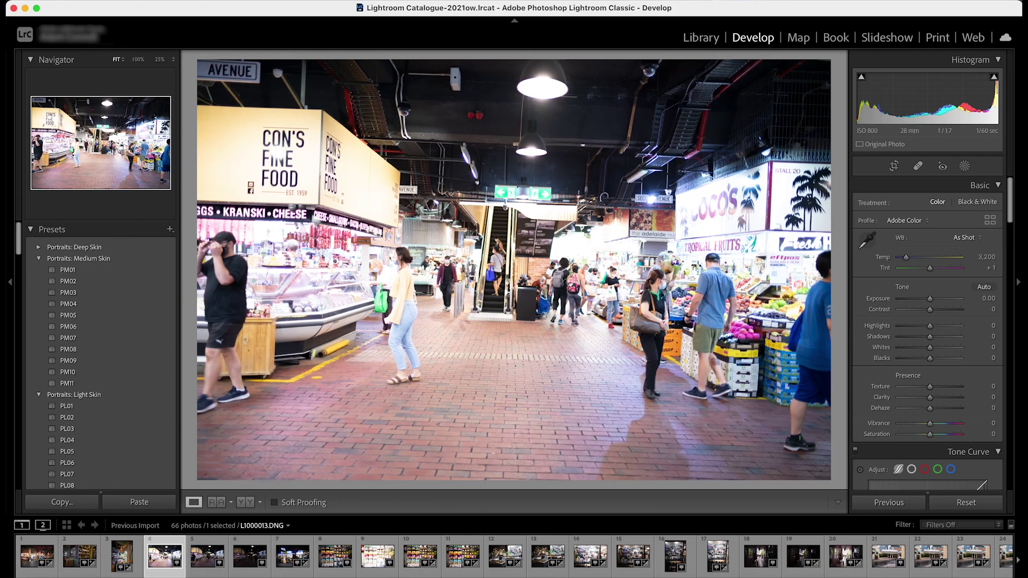
key("Right")
key("Right")
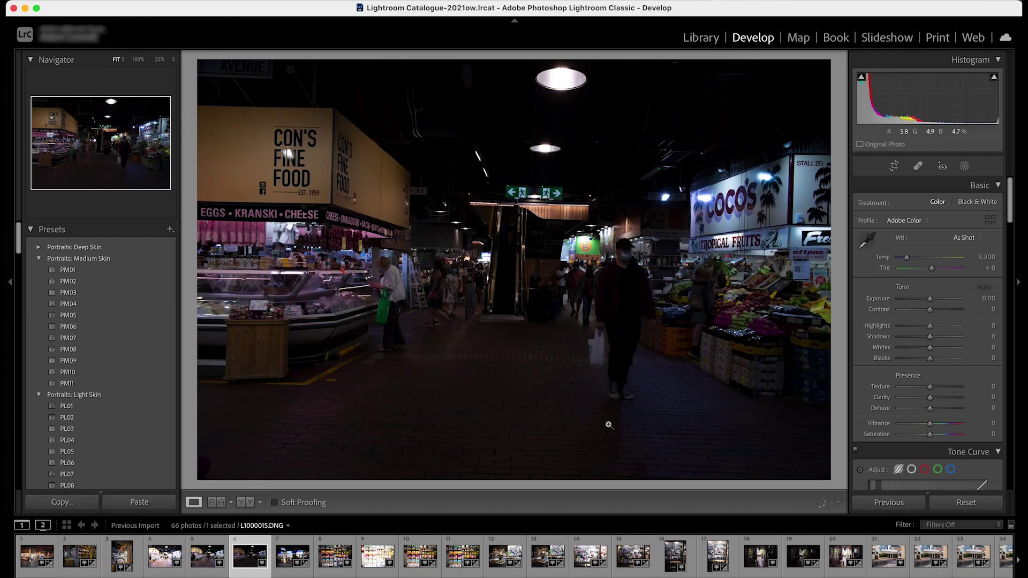
left_click(547, 284)
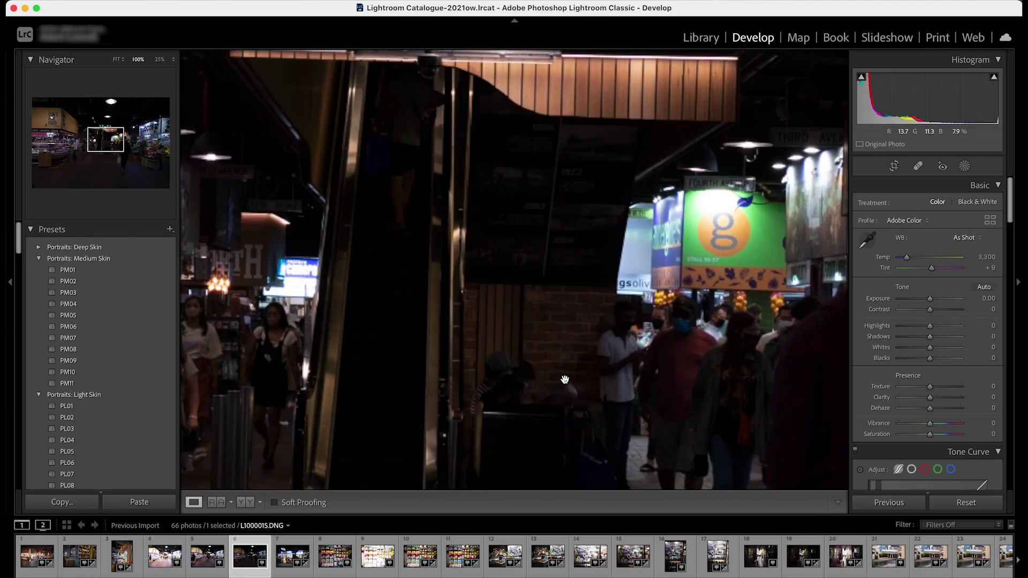
left_click(588, 337)
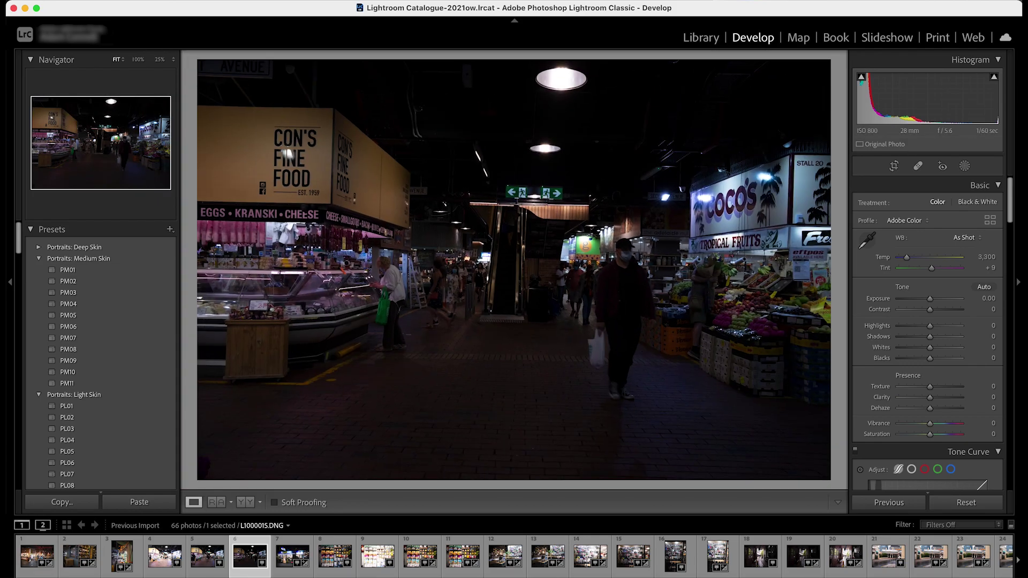
Step: Try +2.45 exposure and Blacks −78 then −33 on L1000015 at 100%, then reset all tones
left_click_drag(931, 298, 912, 350)
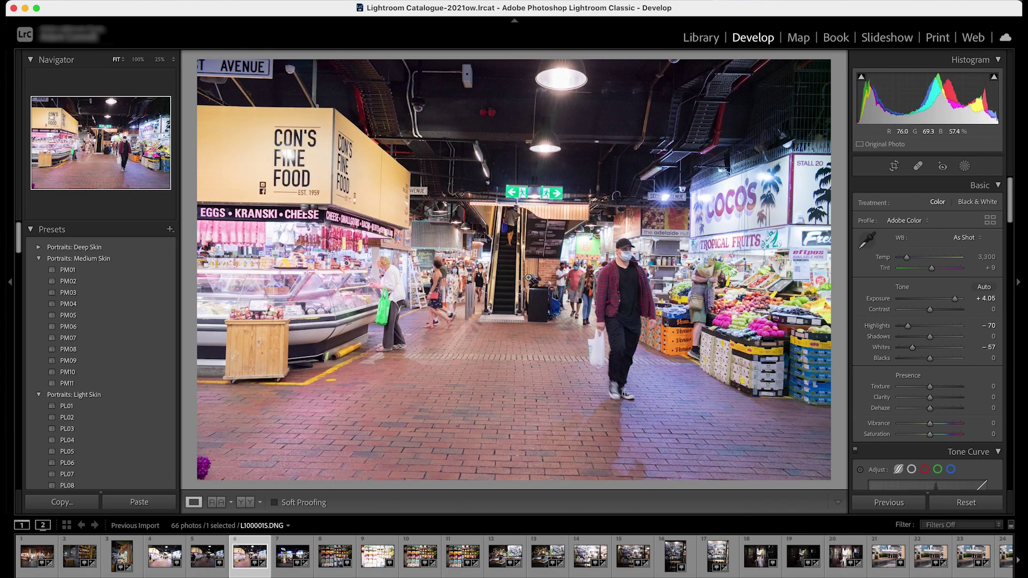
left_click(549, 246)
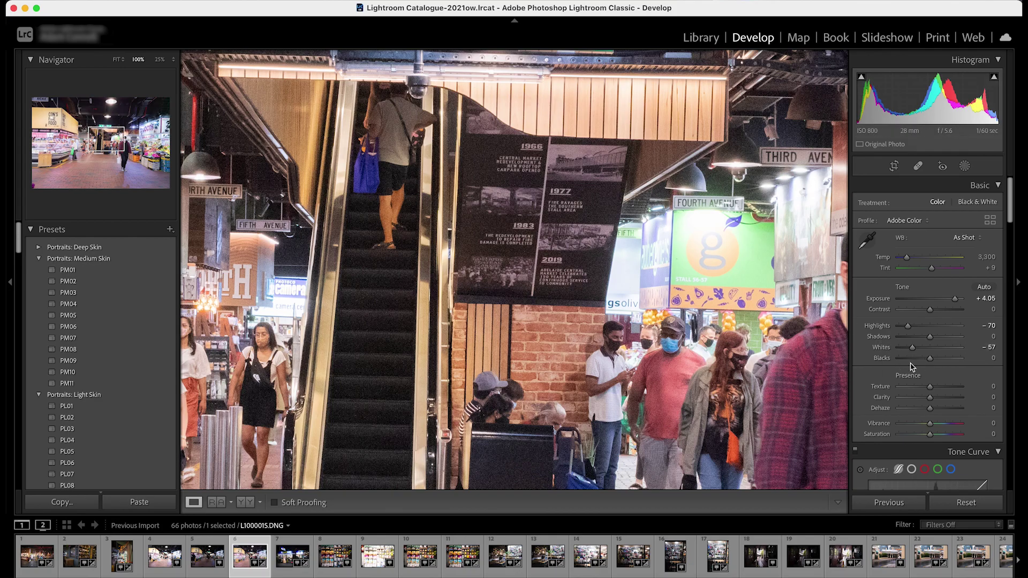
left_click_drag(932, 359, 907, 358)
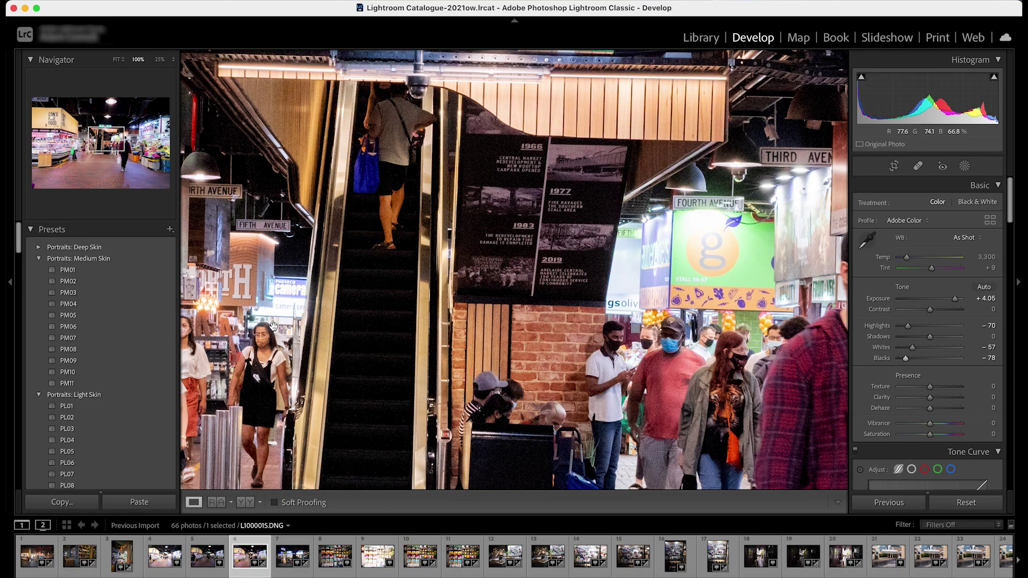
left_click(525, 348)
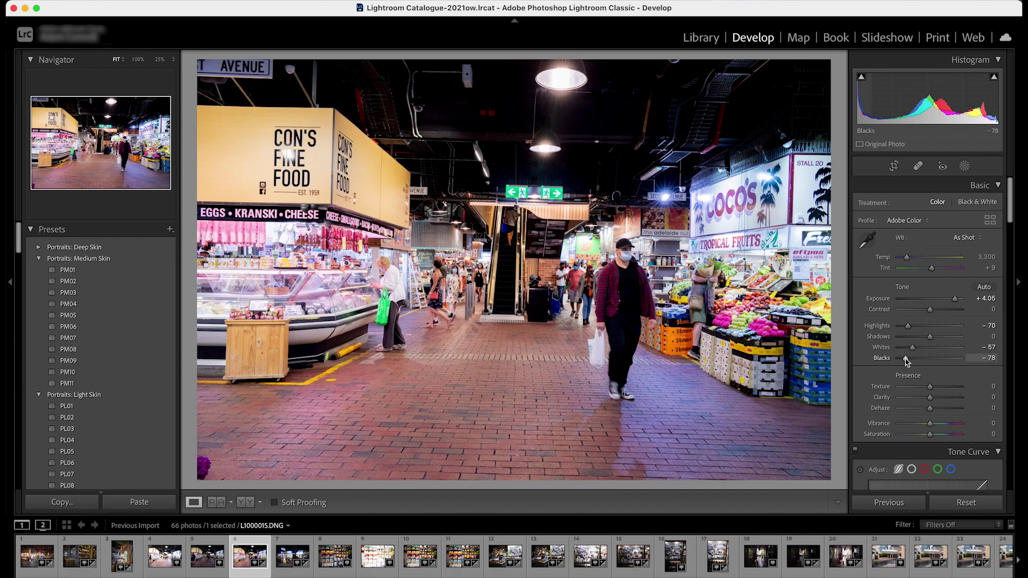
left_click_drag(907, 361, 920, 362)
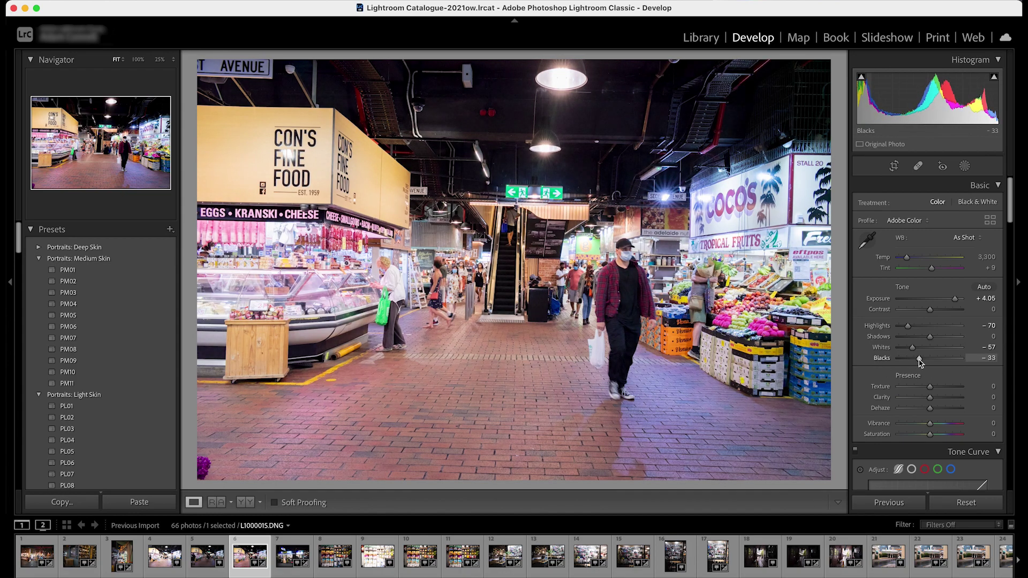
left_click(966, 504)
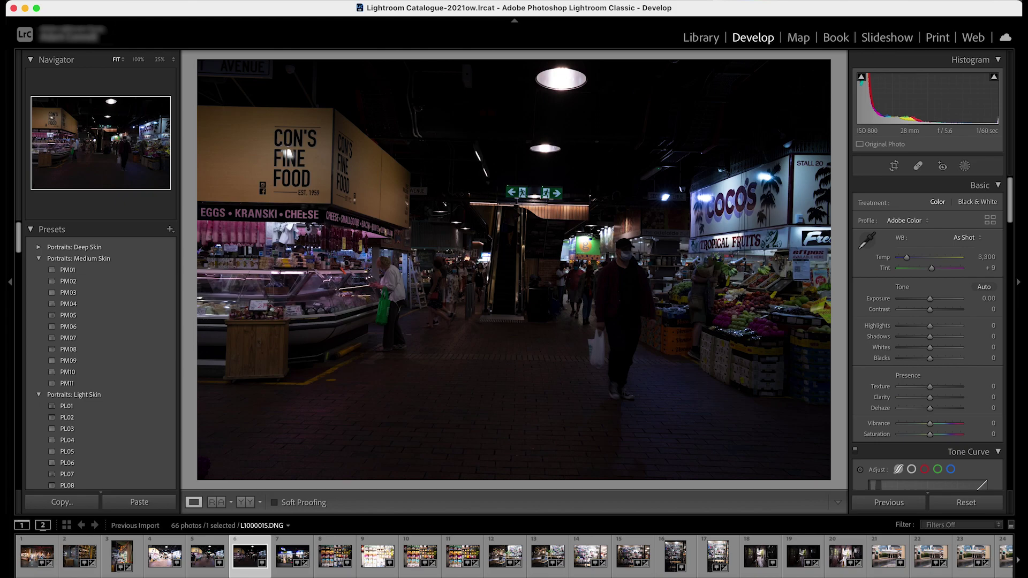
Step: Try Shadows +100 and Exposure +1.10 on alley photo L1000027, then reset it to defaults
left_click(761, 556)
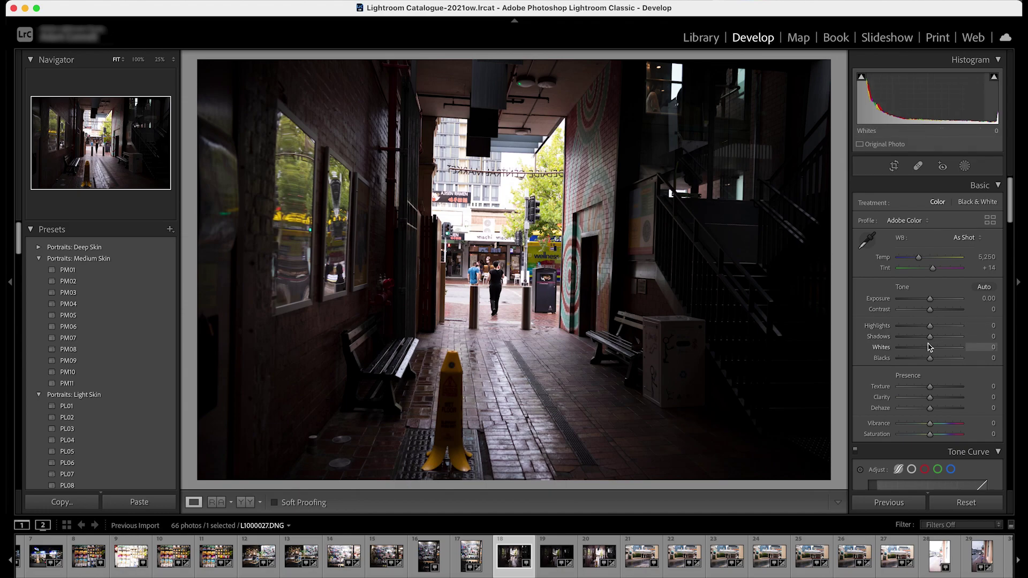
left_click_drag(931, 337, 992, 336)
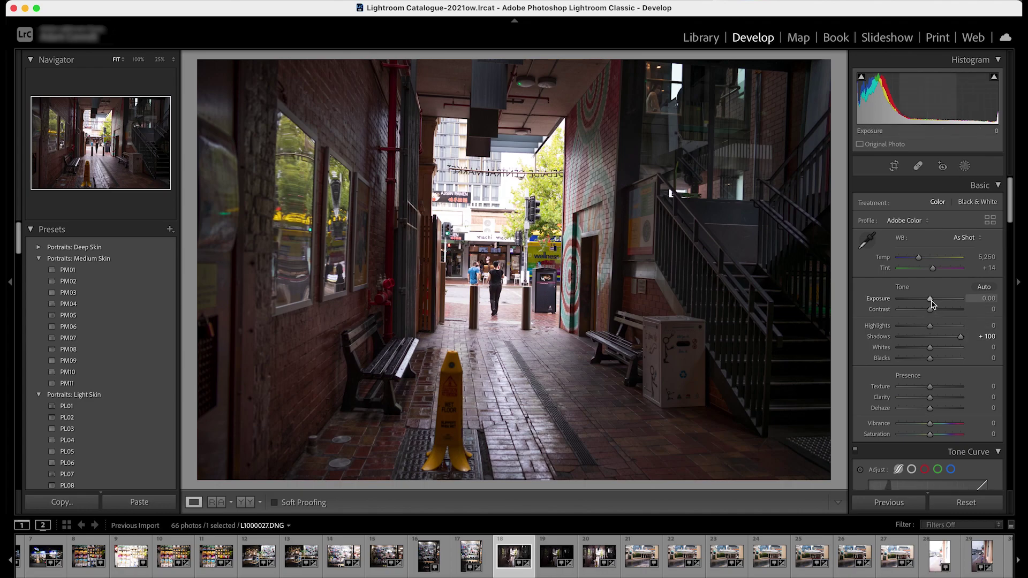
left_click_drag(932, 300, 884, 327)
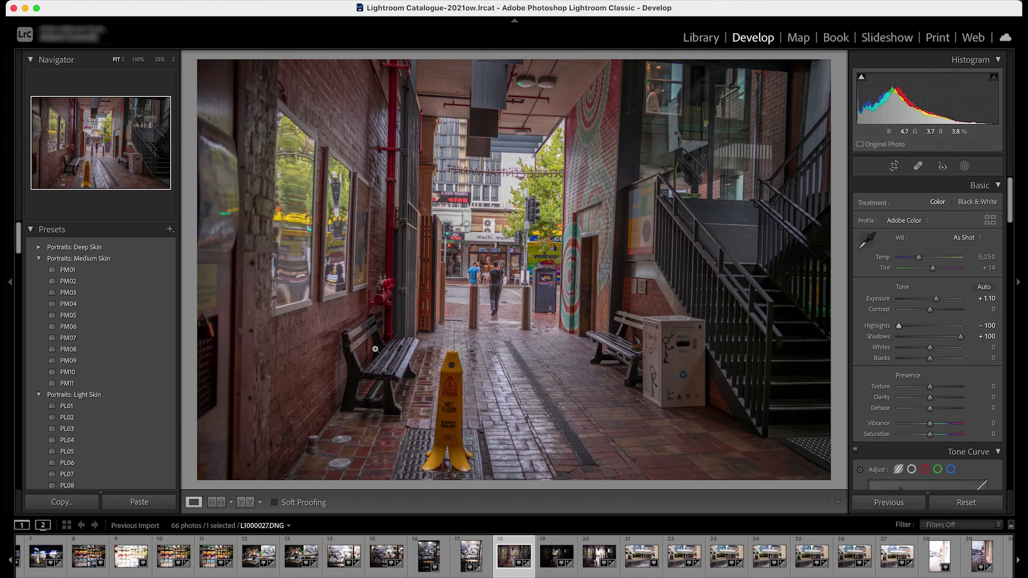
left_click(967, 503)
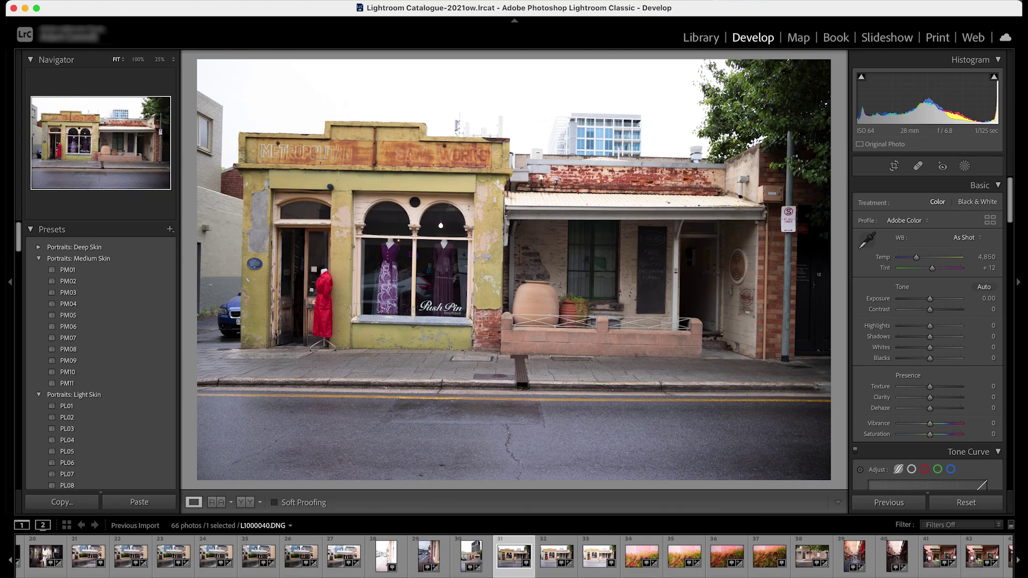
Step: Darken shopfront L1000042 to −2.20 exposure and −61 highlights, then bring up scooter photo L1000037
key("Right")
key("Right")
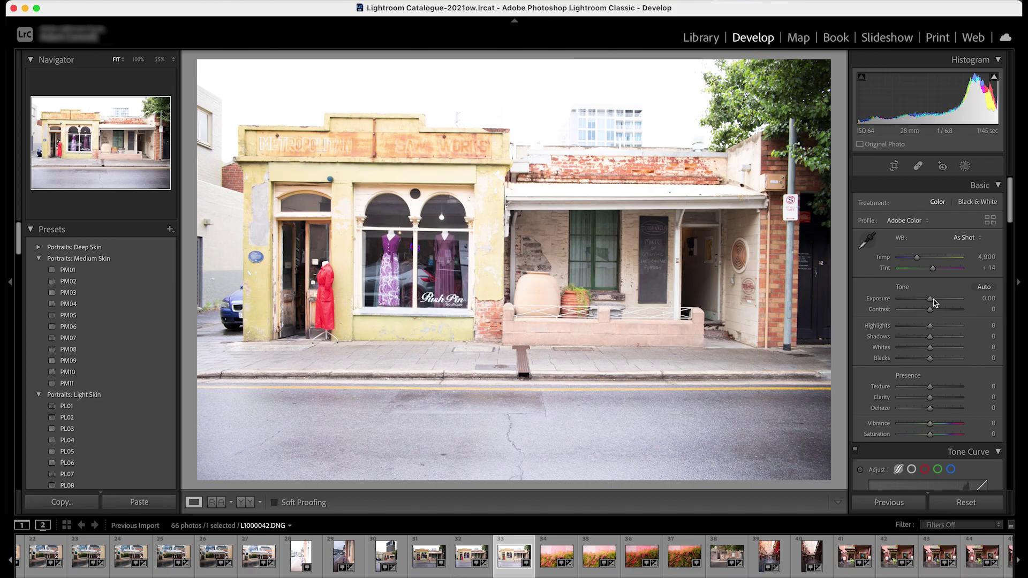
left_click_drag(931, 300, 917, 331)
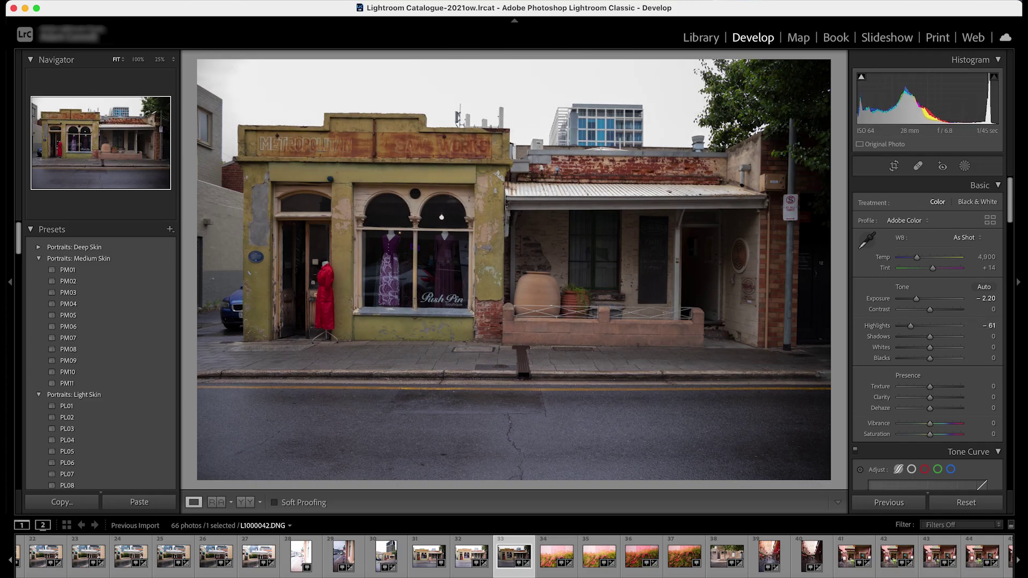
left_click(301, 557)
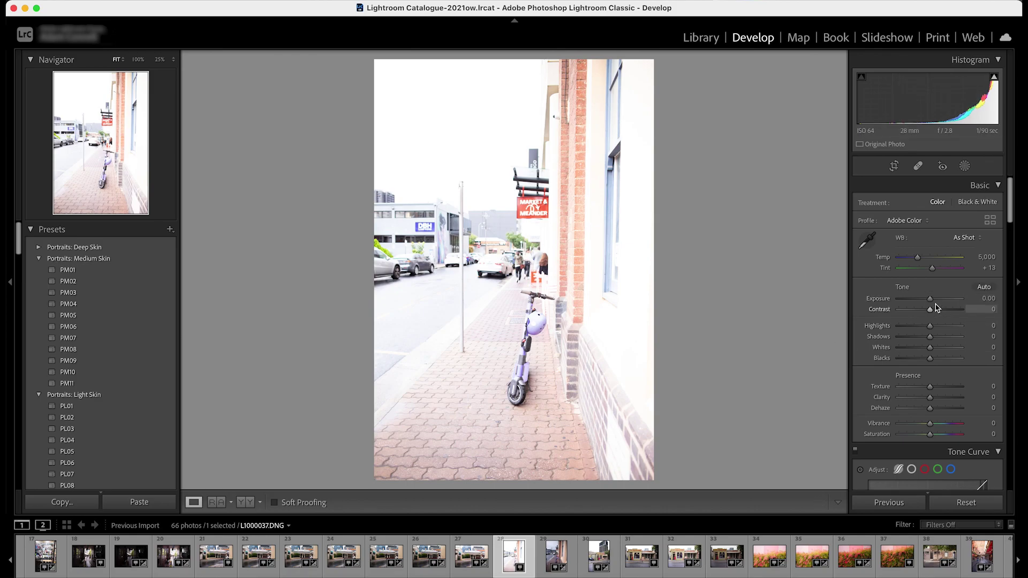
Step: Pull the scooter shot's exposure down to −2.50, checking the sky and helmet at 100%
left_click_drag(931, 302, 900, 326)
left_click(539, 210)
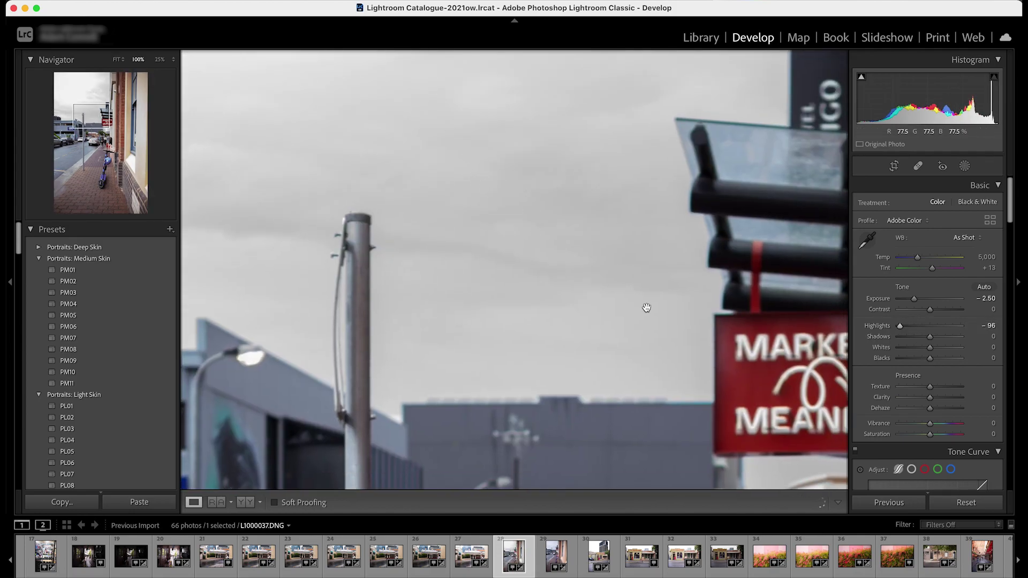
left_click(622, 275)
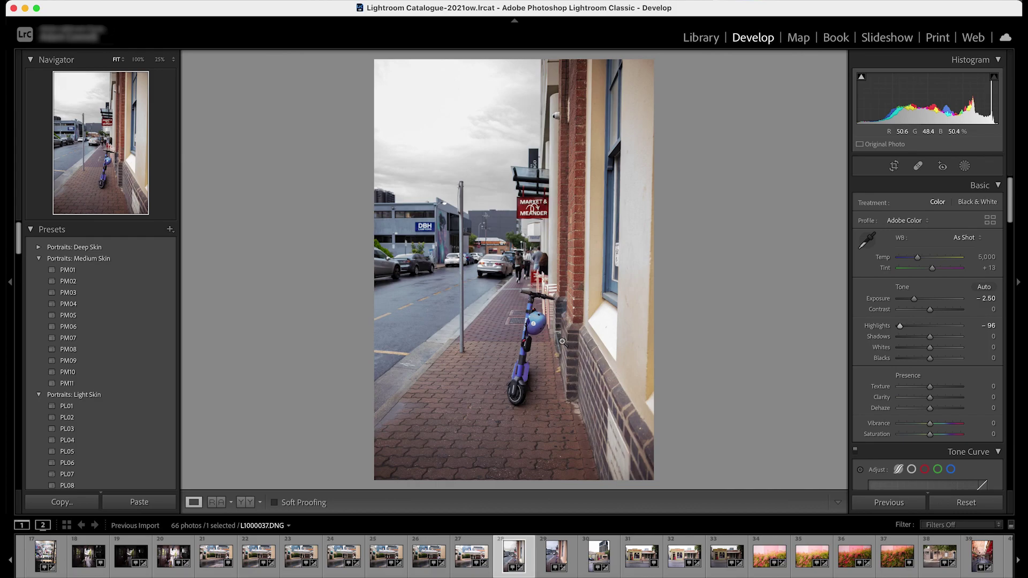
left_click(531, 332)
left_click(530, 332)
Step: Give camera-shop photo L1000025 shadows +100, exposure +0.60 and highlights −30, checking at 100%
left_click(20, 557)
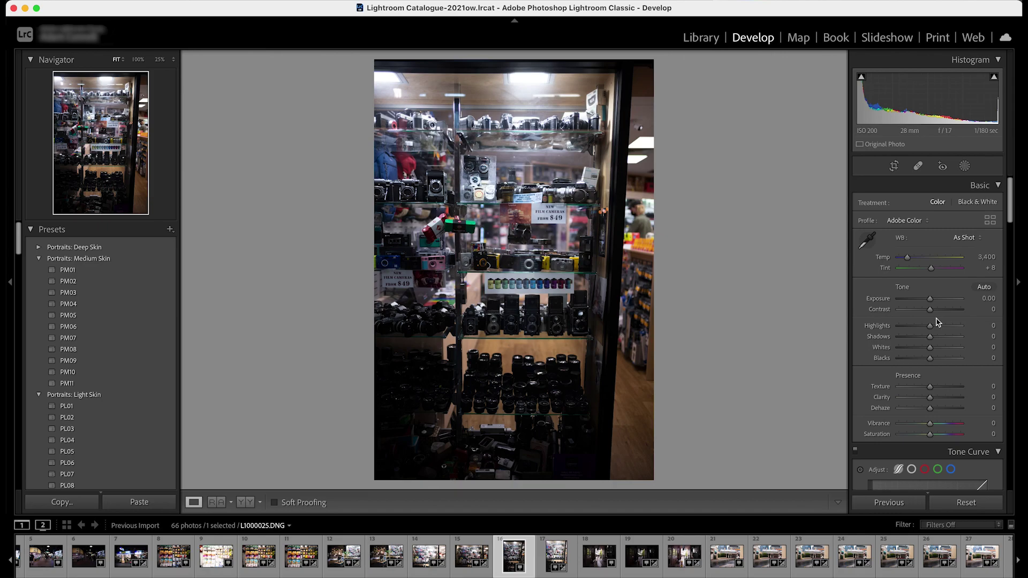
left_click_drag(932, 340, 971, 339)
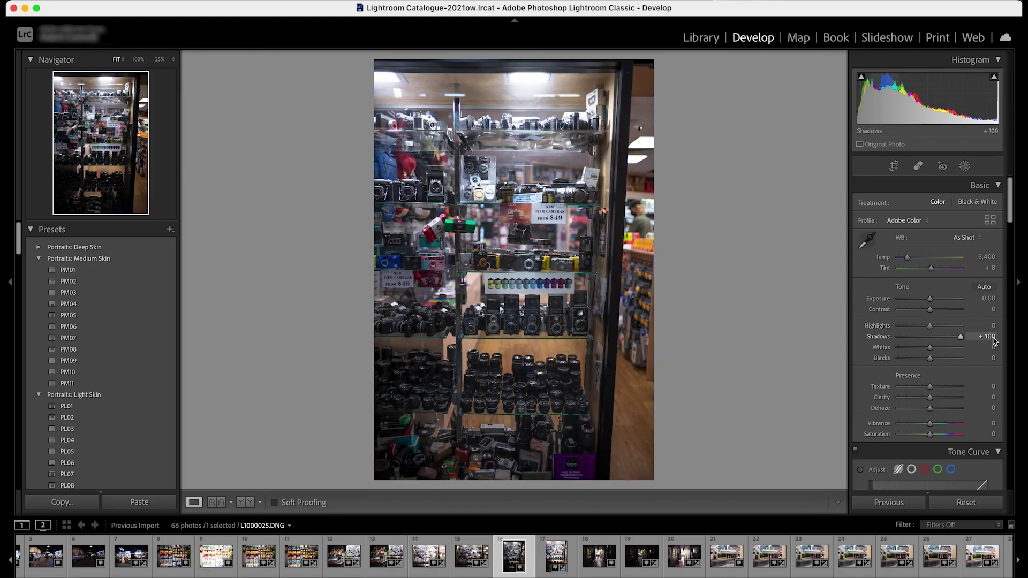
left_click_drag(930, 298, 921, 327)
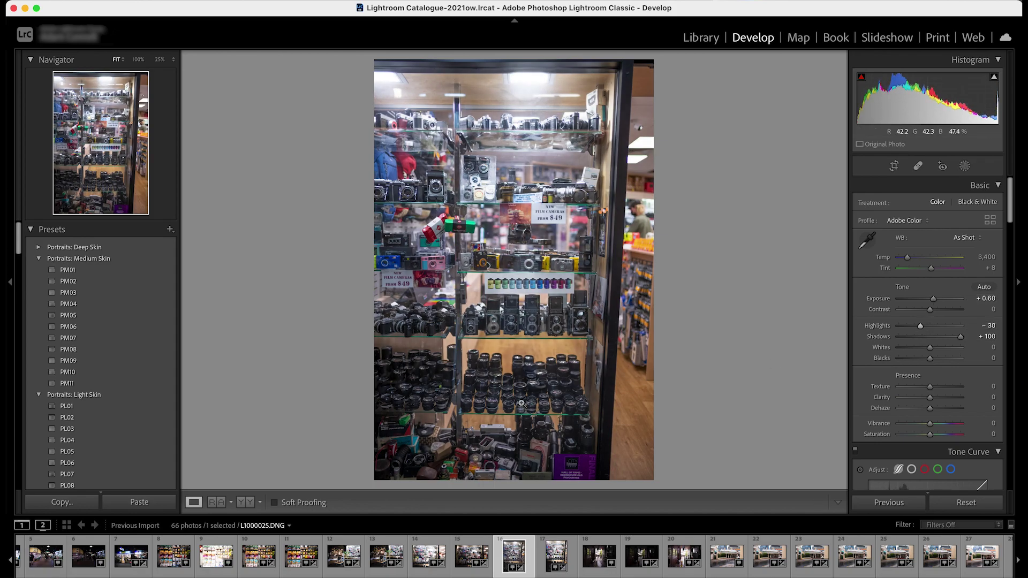
left_click(572, 399)
left_click(673, 366)
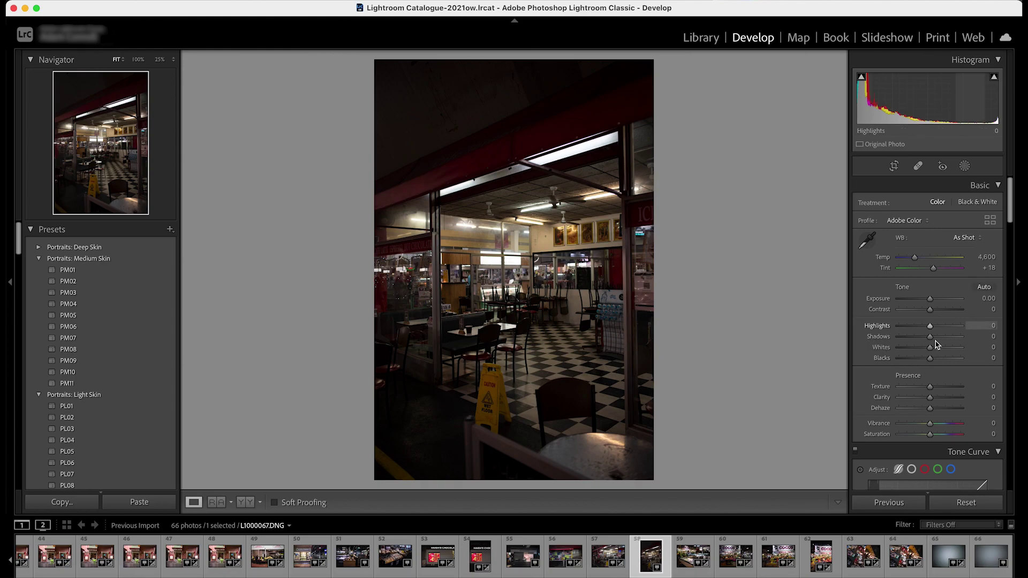
Step: Lift the café photo's shadows to +87 and its exposure to +1.75
left_click_drag(931, 336, 957, 336)
left_click_drag(931, 299, 890, 326)
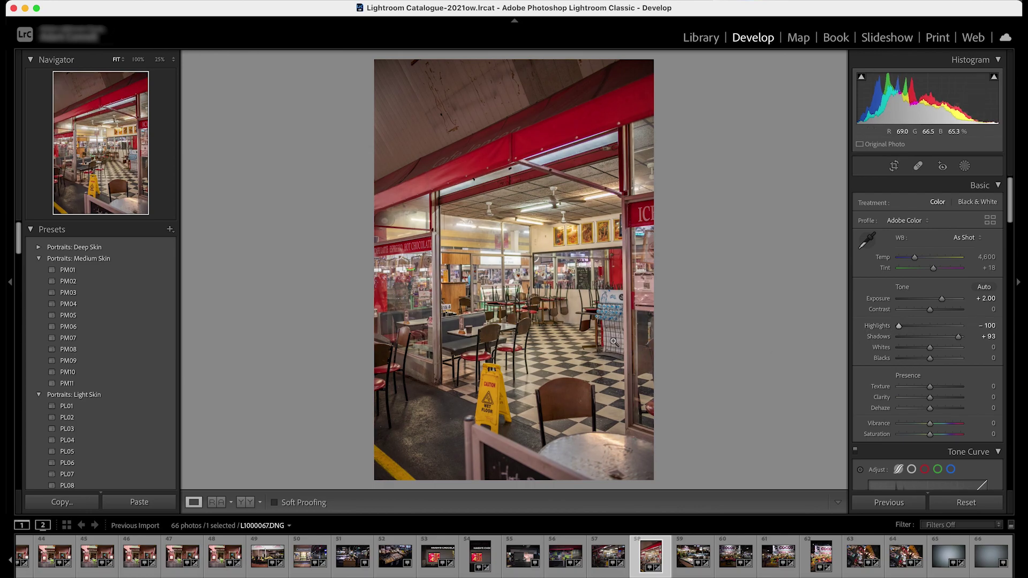